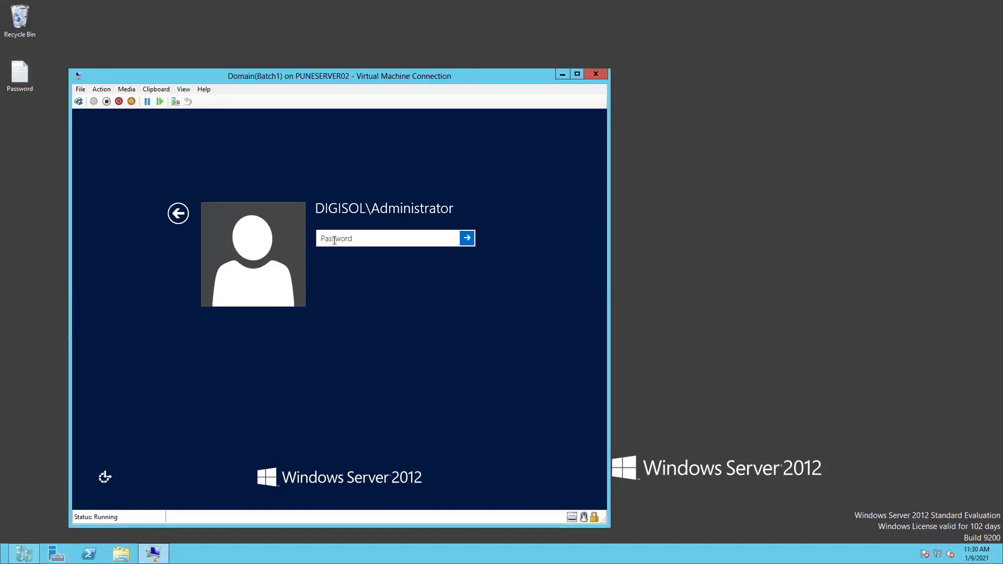
Sign in to the Domain(Batch1) virtual machine with the administrator account password and show the machine in full-screen mode.
text(•••••••••••)
key(Return)
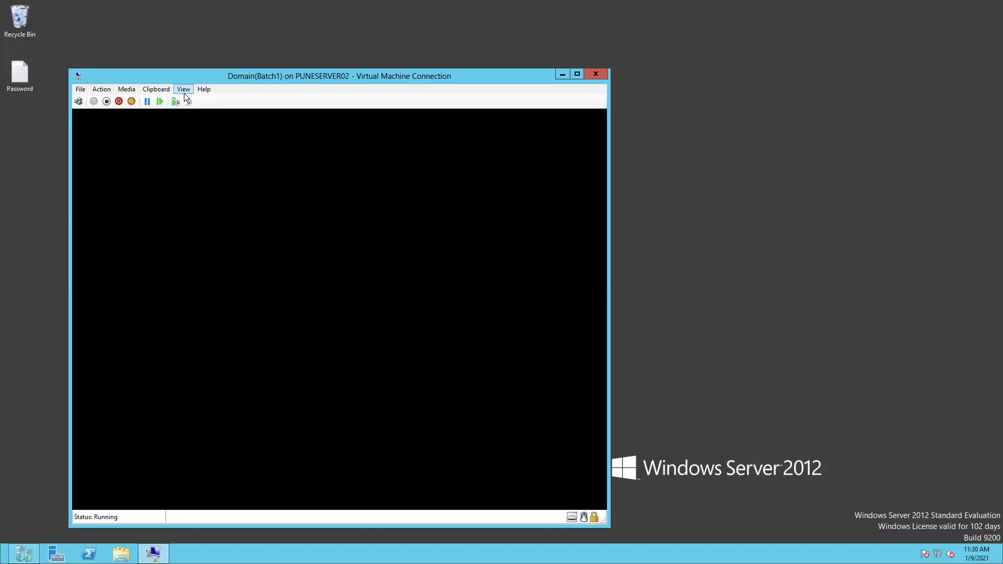
click(184, 92)
click(198, 104)
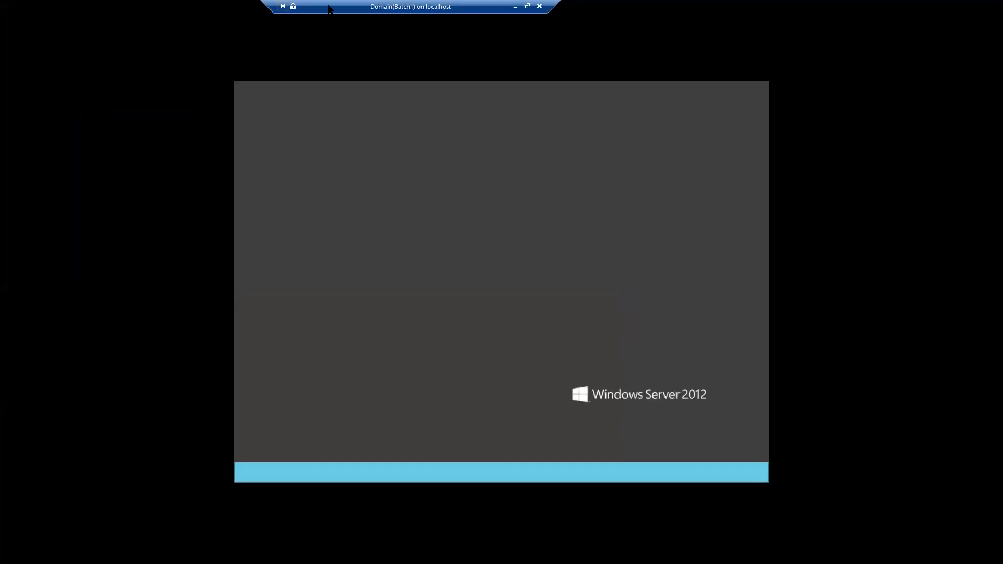
mouse_move(200, 8)
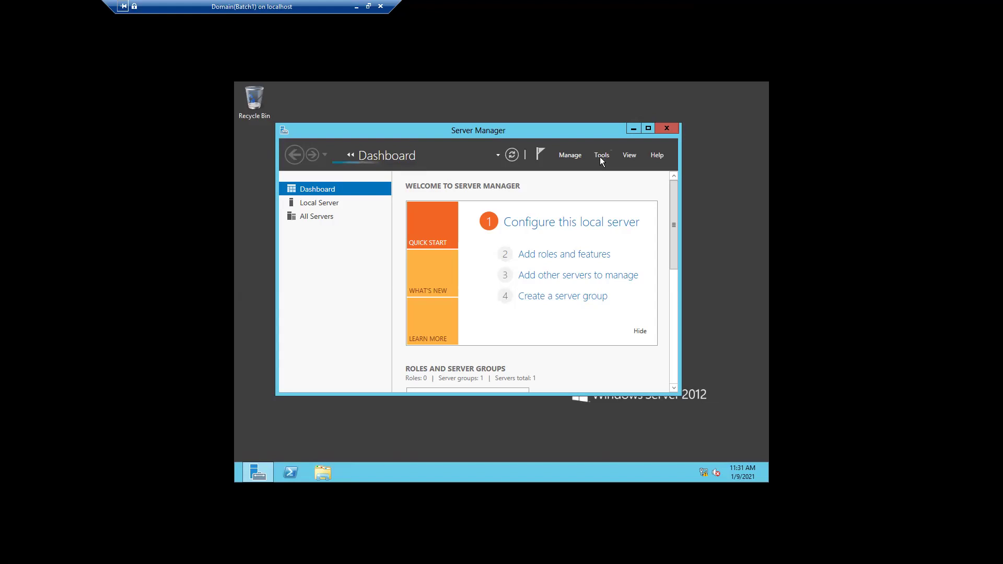
Launch Group Policy Management from Server Manager, minimize Server Manager and maximize the Group Policy Management window.
click(601, 155)
click(598, 205)
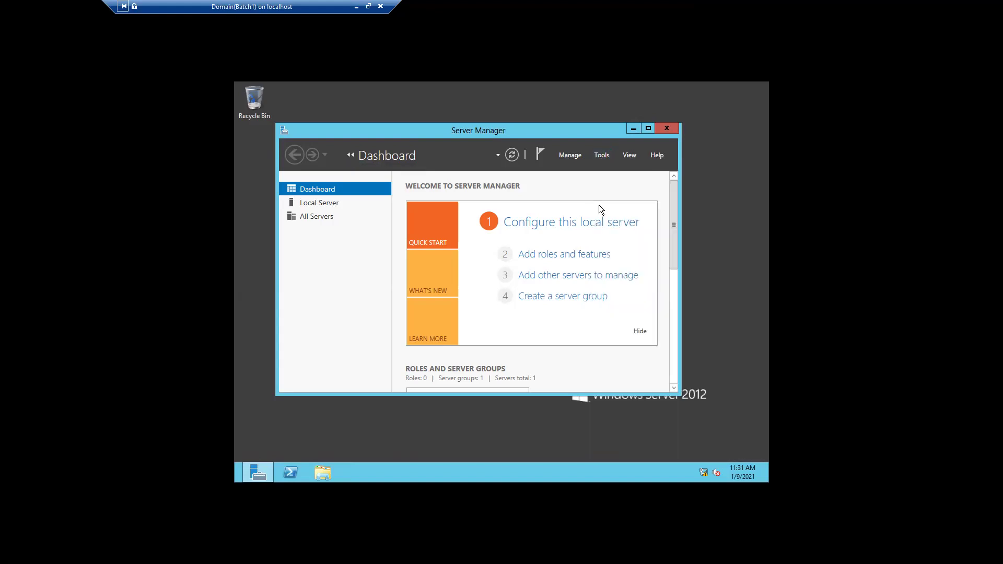
click(600, 157)
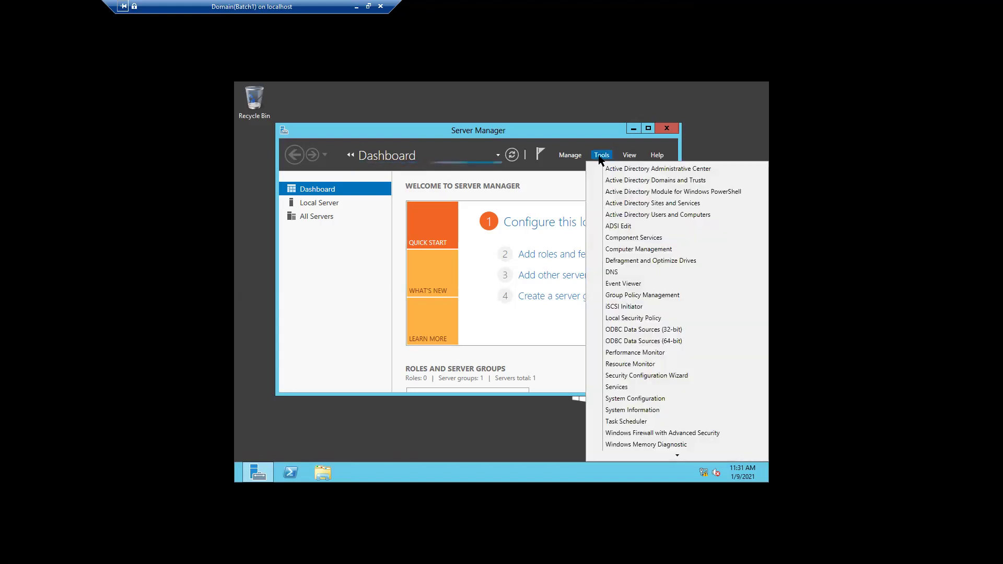
click(621, 297)
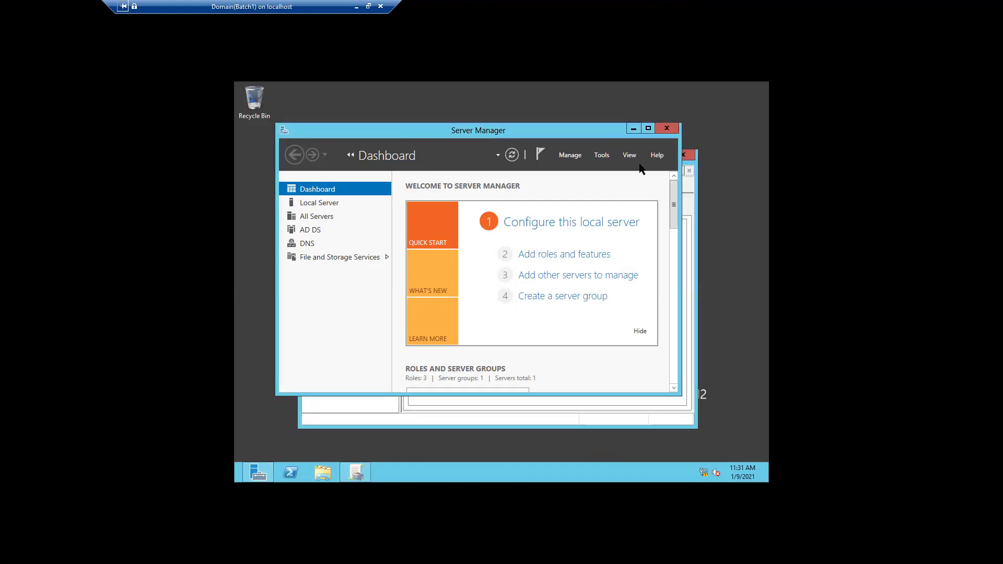
click(631, 128)
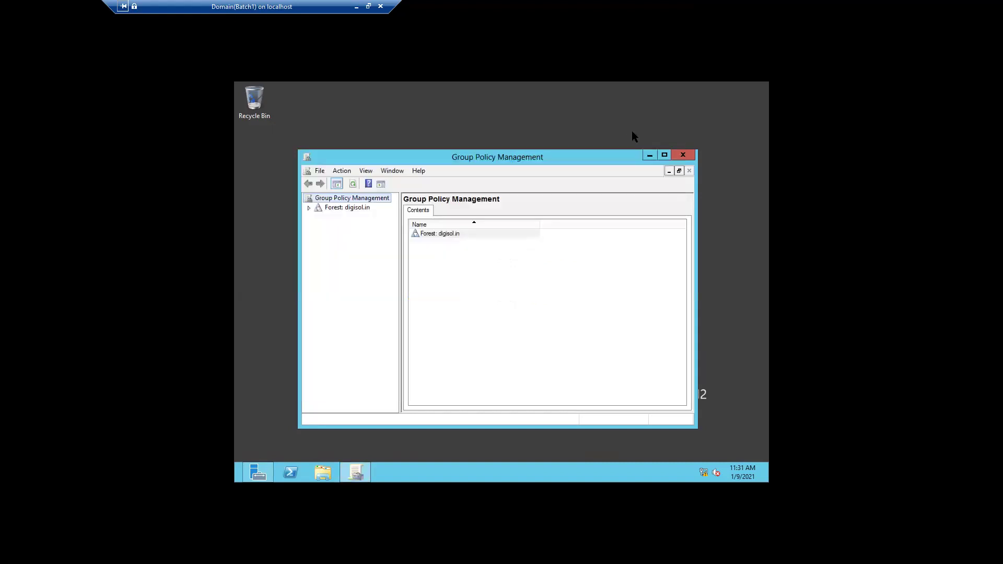
click(664, 155)
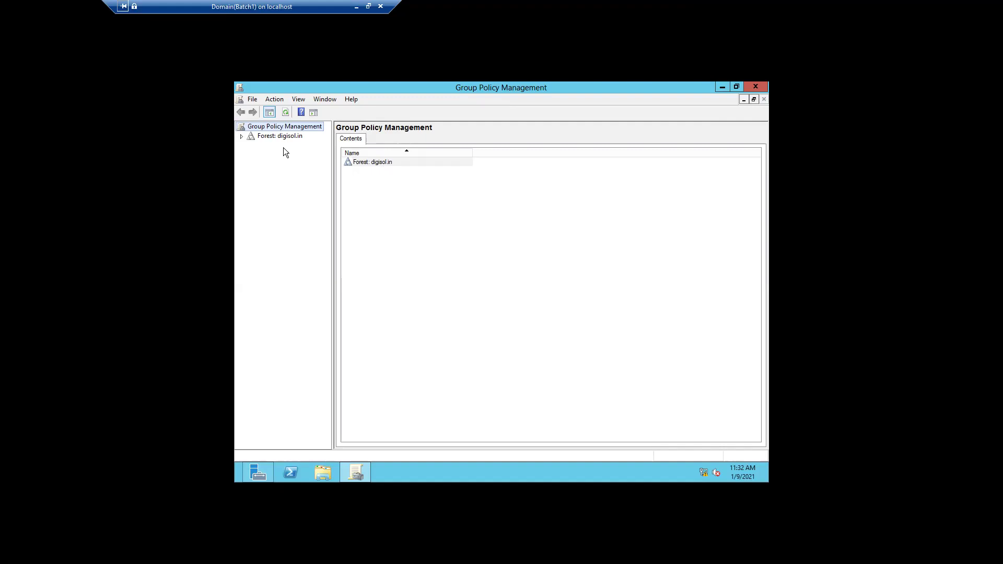
Expand the digisol.in forest and its Domains container, and select the digisol.in domain.
click(241, 136)
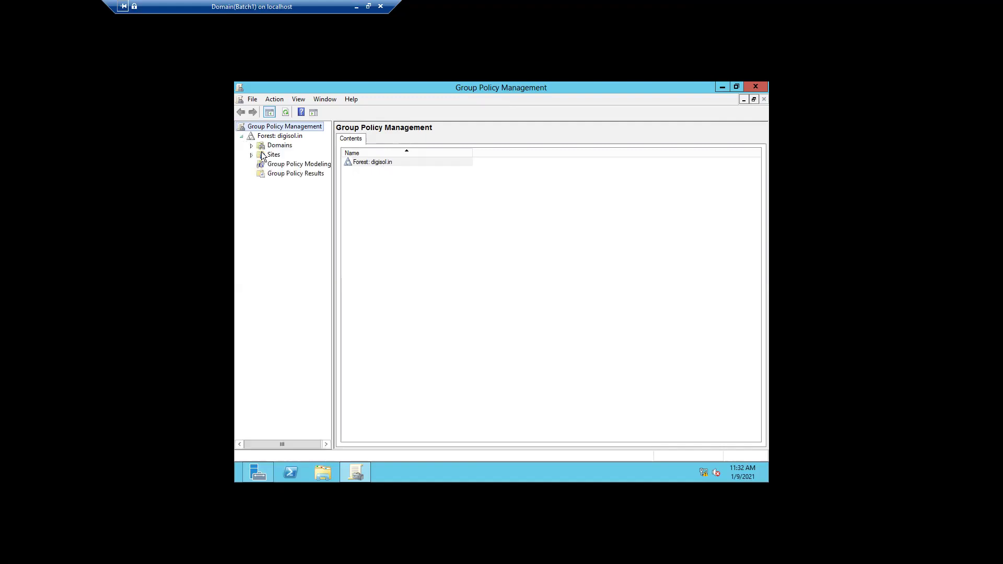
click(280, 146)
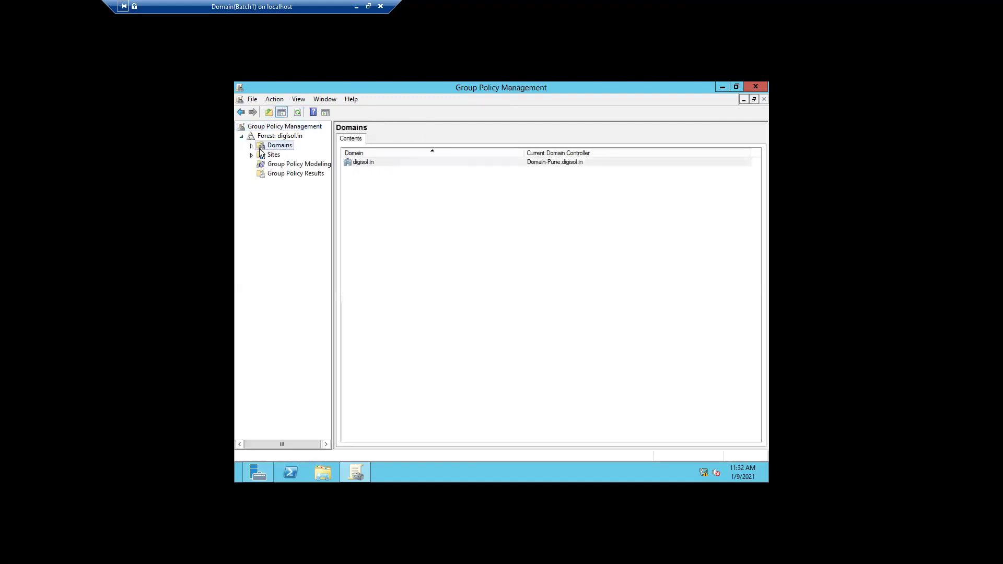
click(251, 146)
click(282, 158)
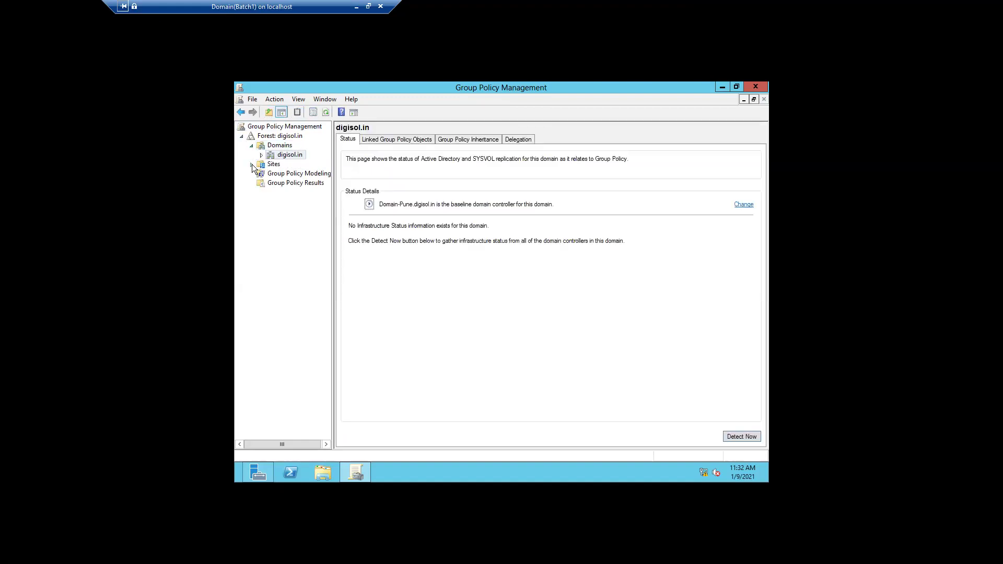
Review the forest's Sites, Group Policy Modeling and Group Policy Results nodes, widening the console tree to fit their names.
click(276, 171)
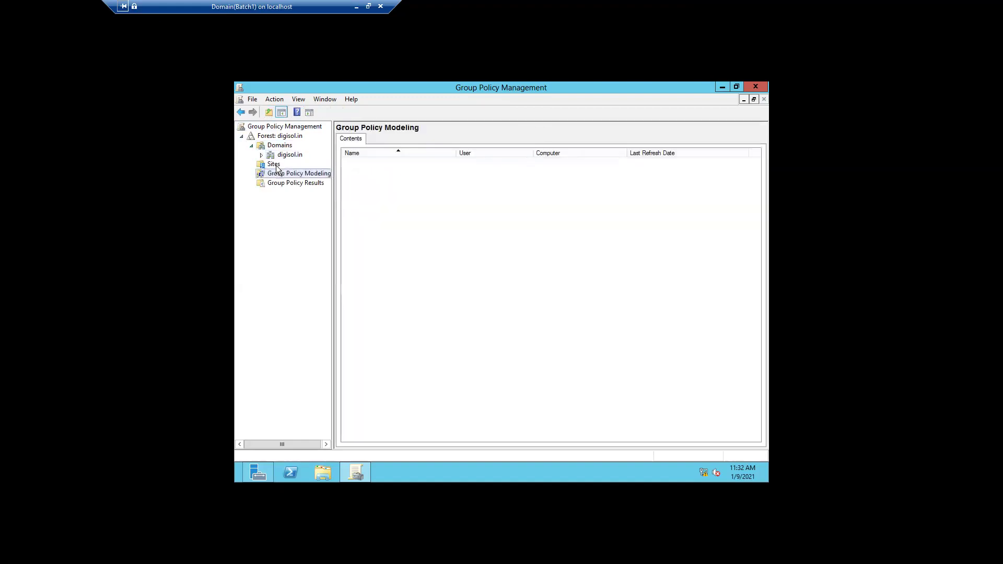
click(276, 166)
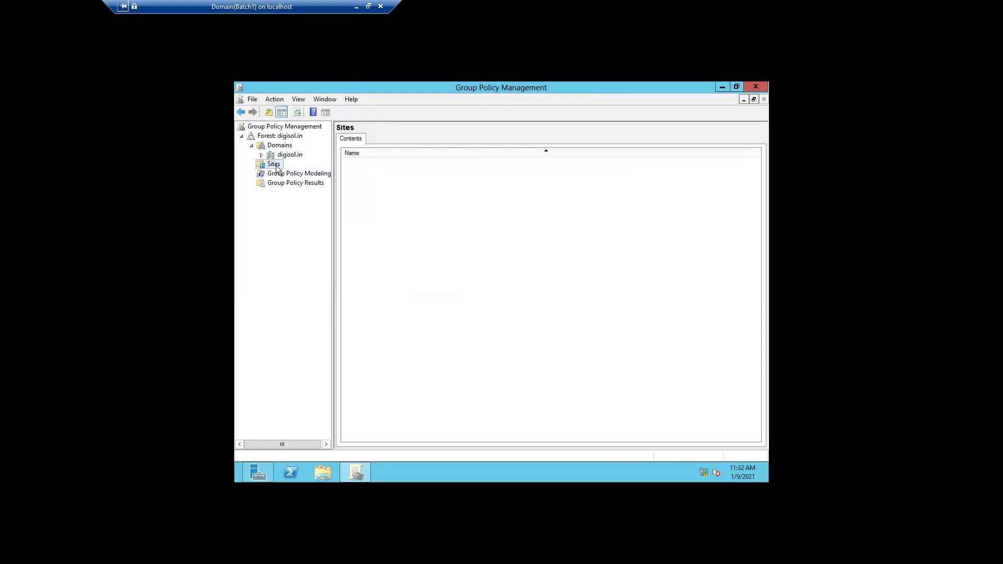
drag(333, 222, 352, 219)
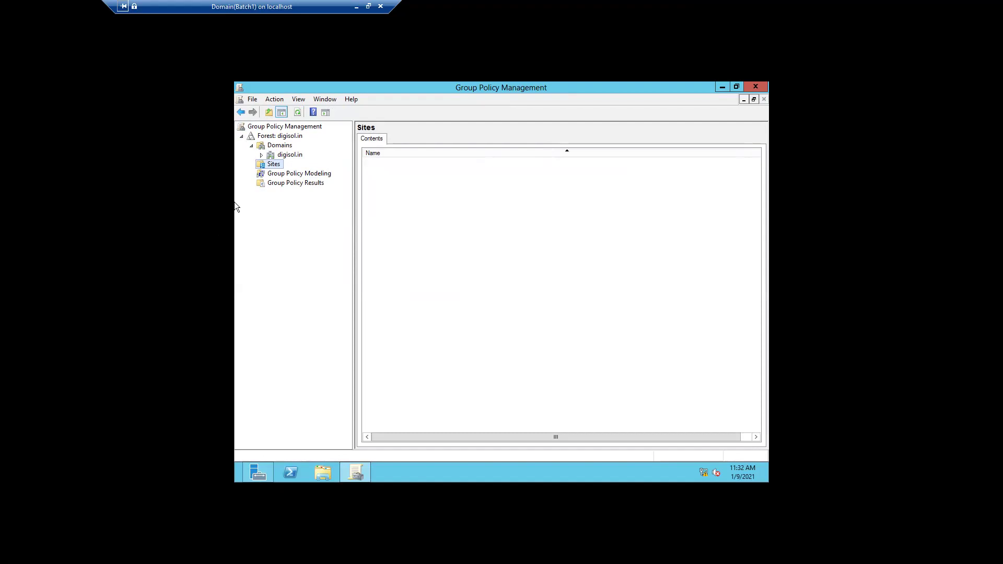
click(282, 175)
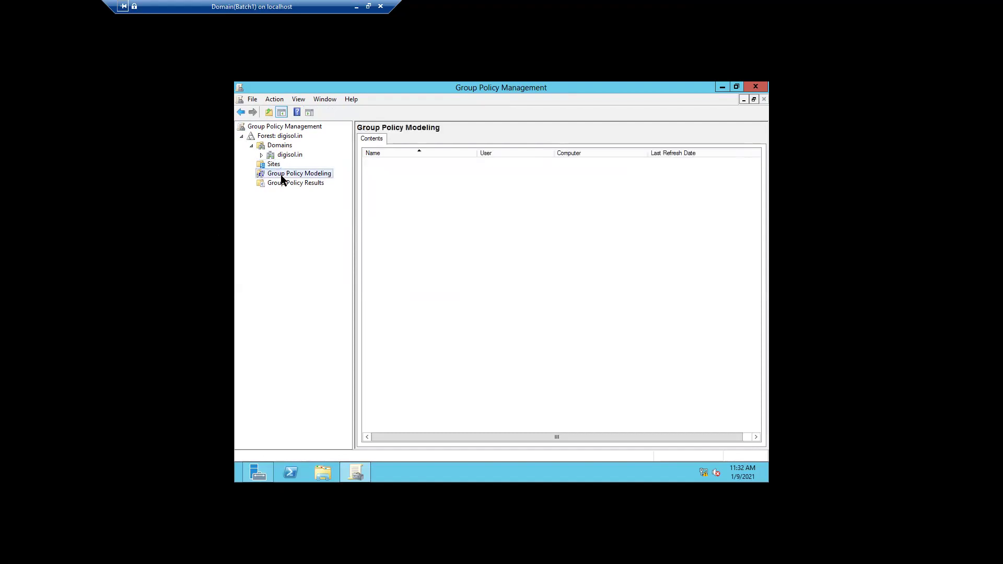
click(277, 183)
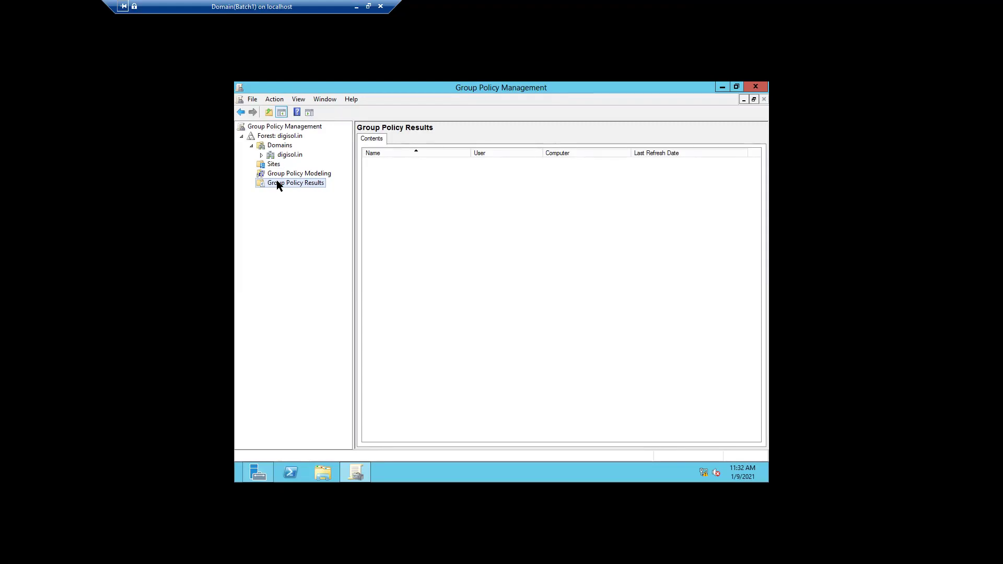
click(291, 155)
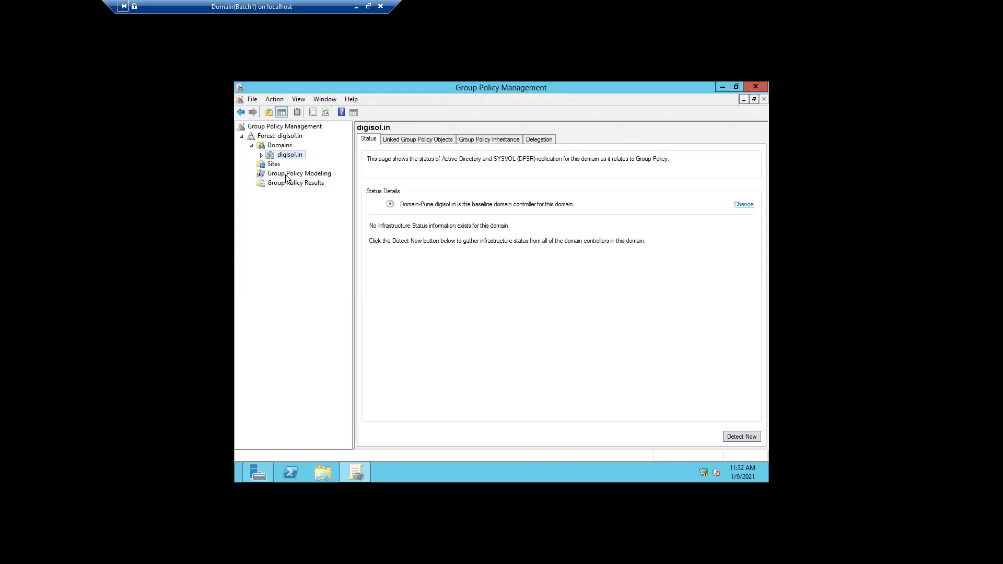
click(286, 176)
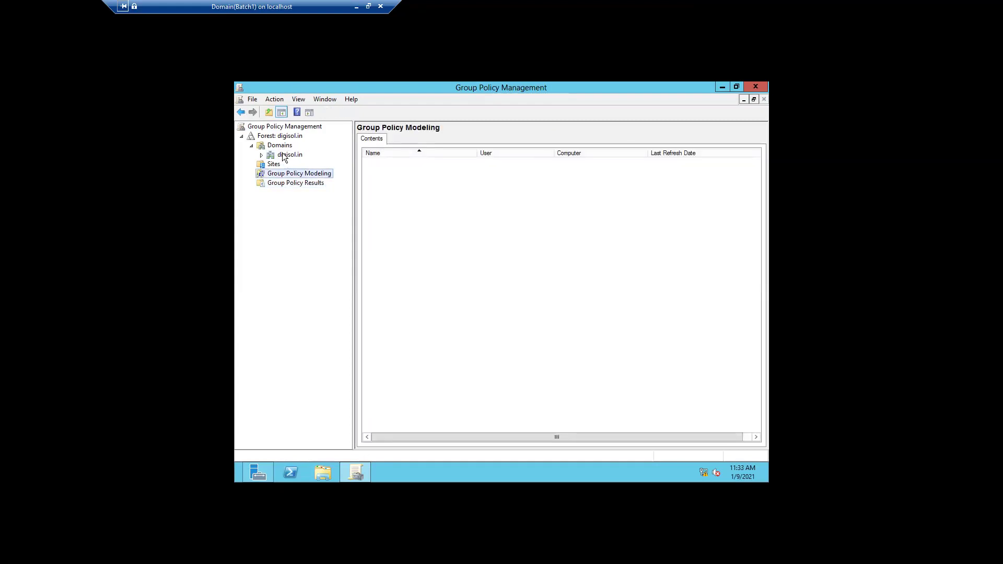
Expand the digisol.in domain, widen the console tree and open the Default Domain Policy link, dismissing the GPO link notice.
click(284, 155)
click(261, 155)
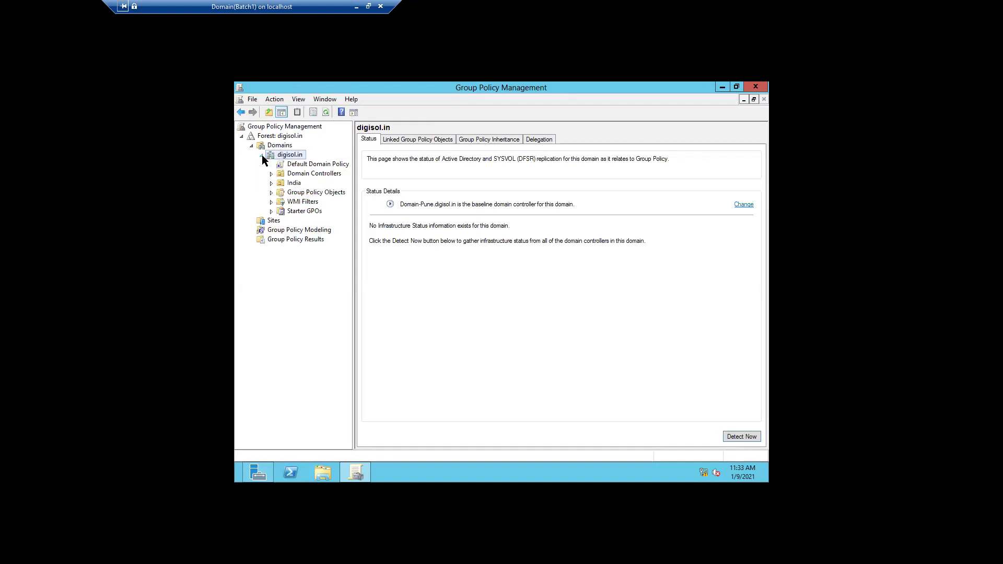
drag(353, 219, 393, 213)
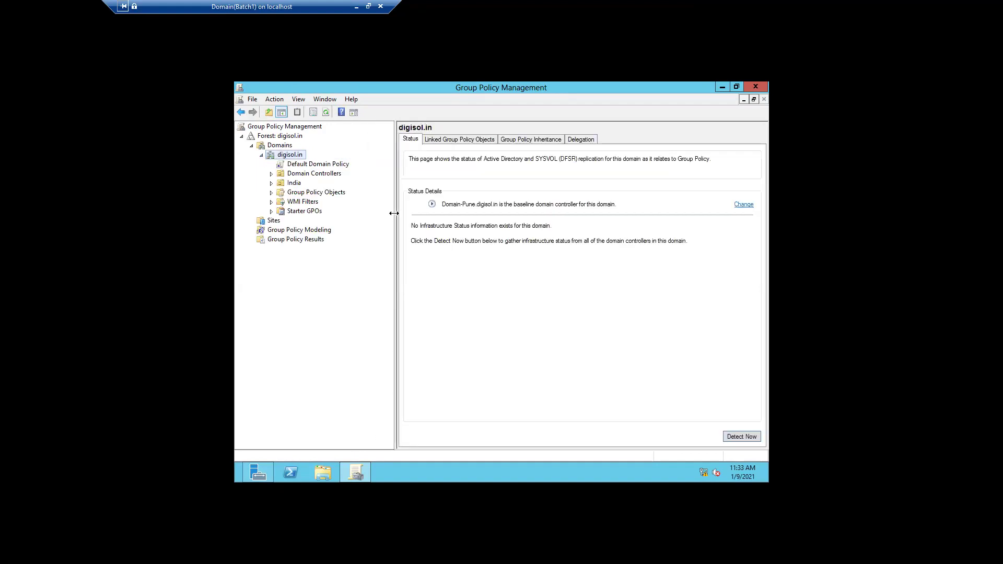
click(309, 165)
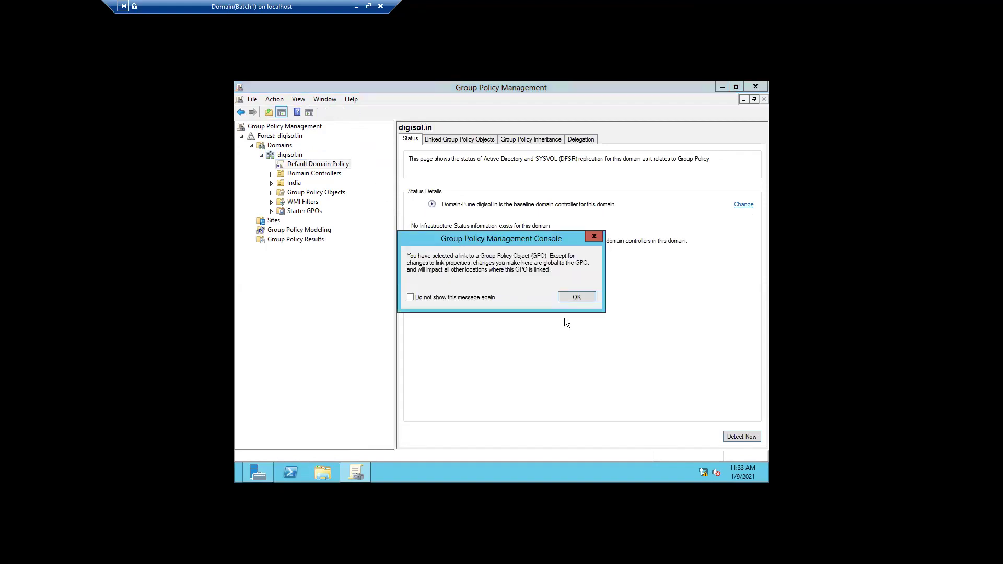
click(577, 297)
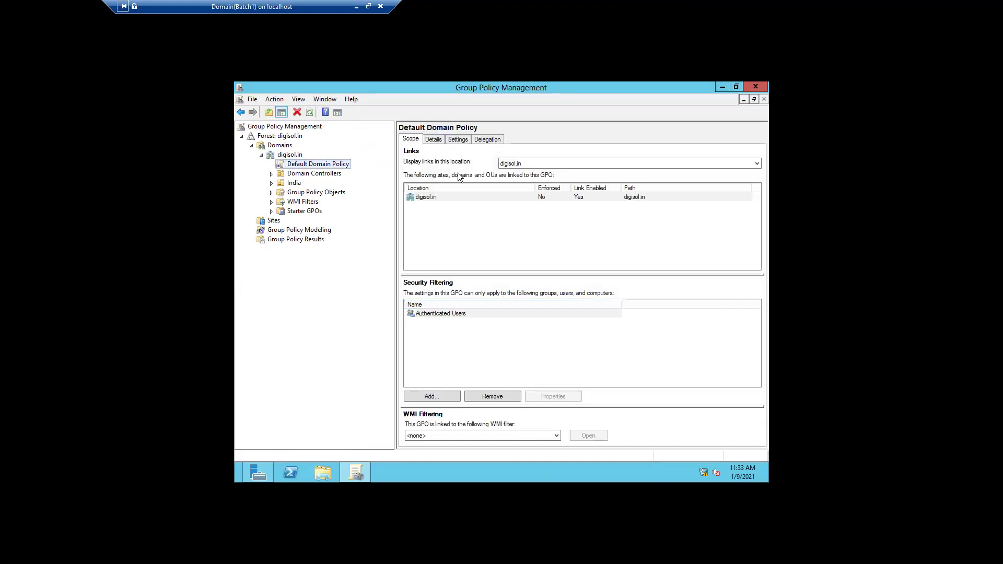
Examine the Default Domain Policy's details and its settings report, from the password policy through to User Configuration.
click(434, 140)
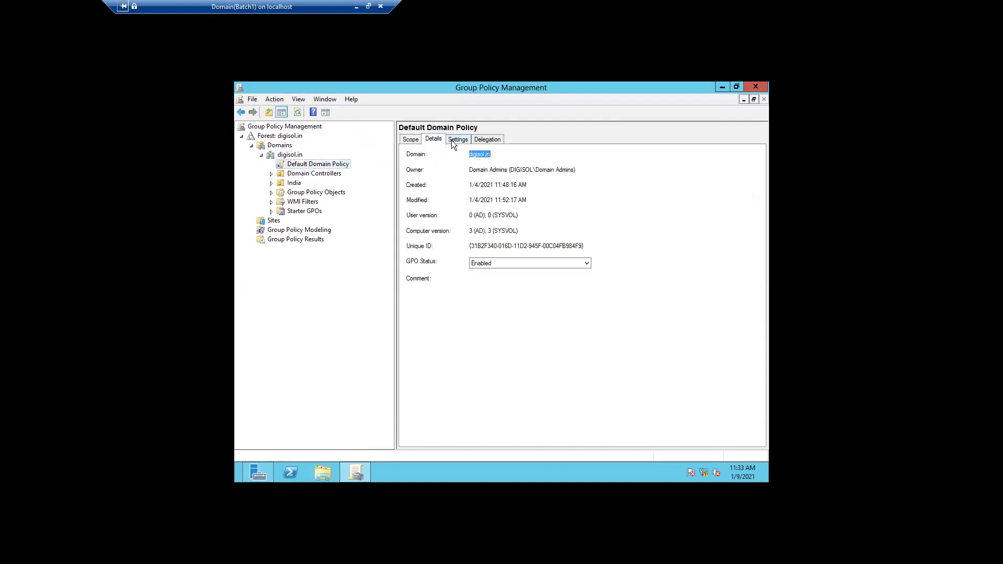
click(453, 141)
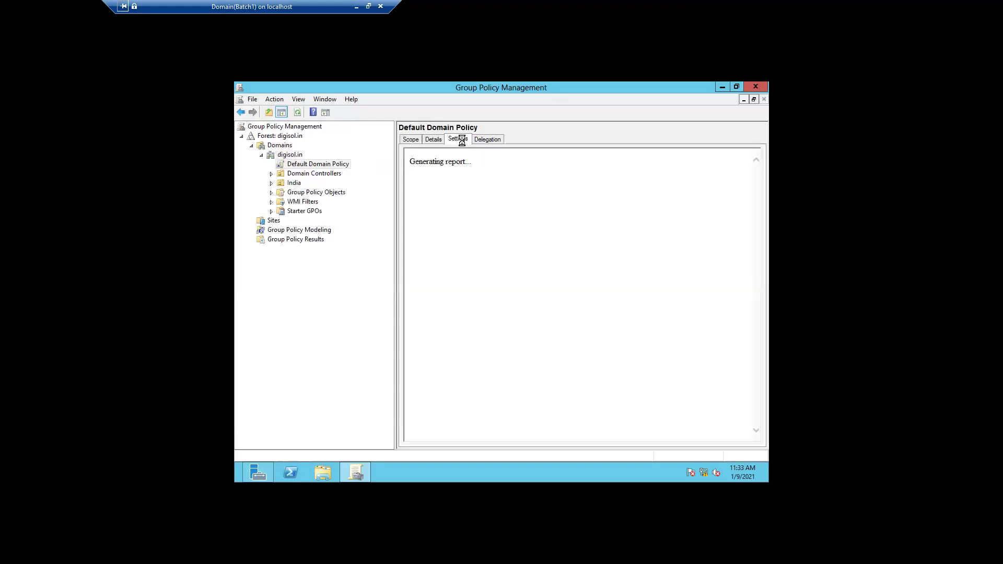
click(579, 205)
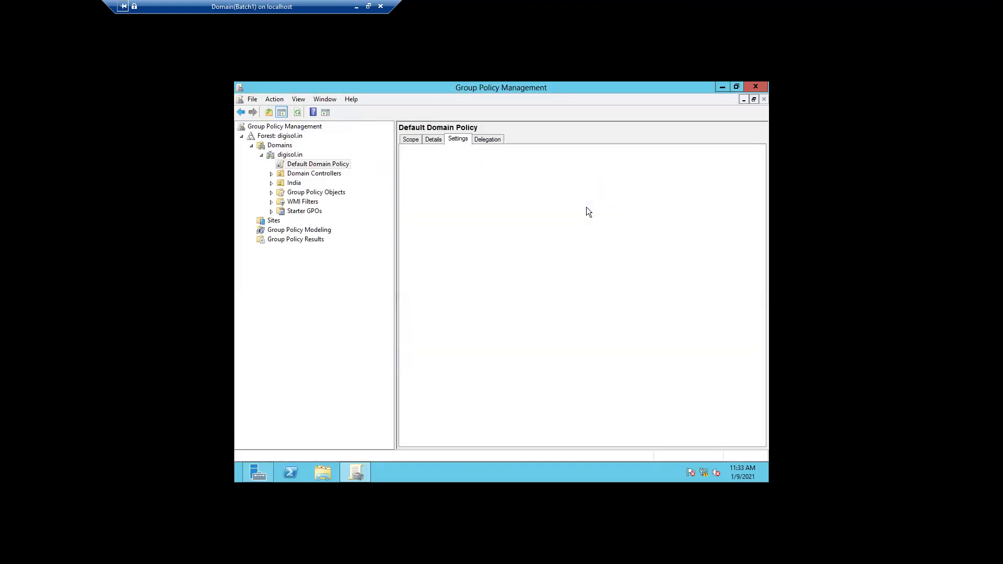
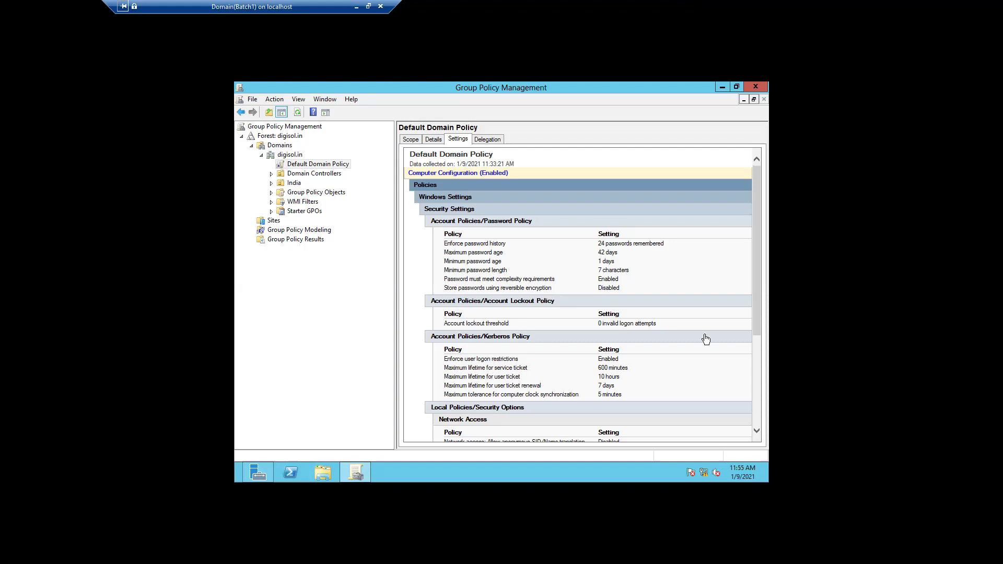
click(756, 433)
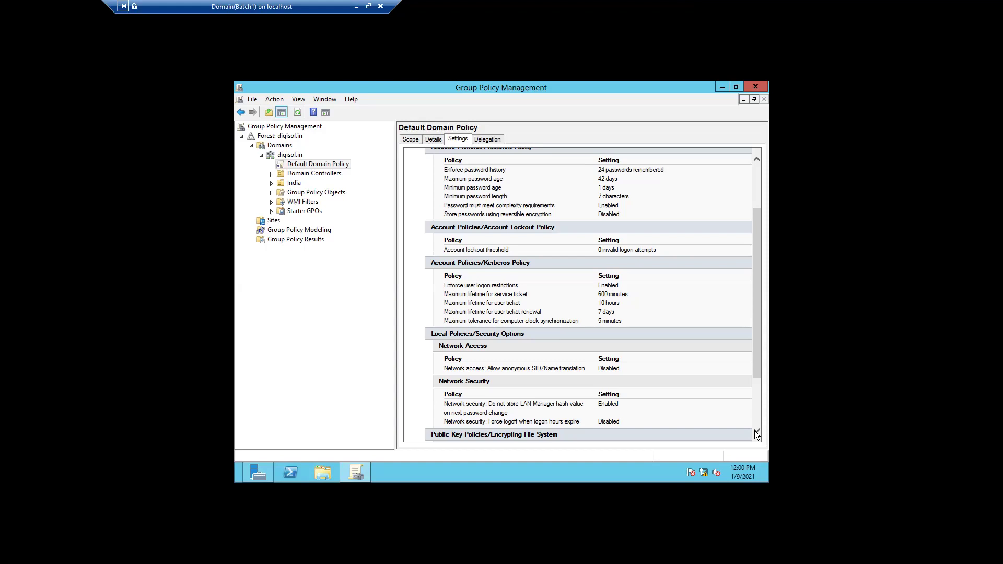
scroll(758, 435, down, 3)
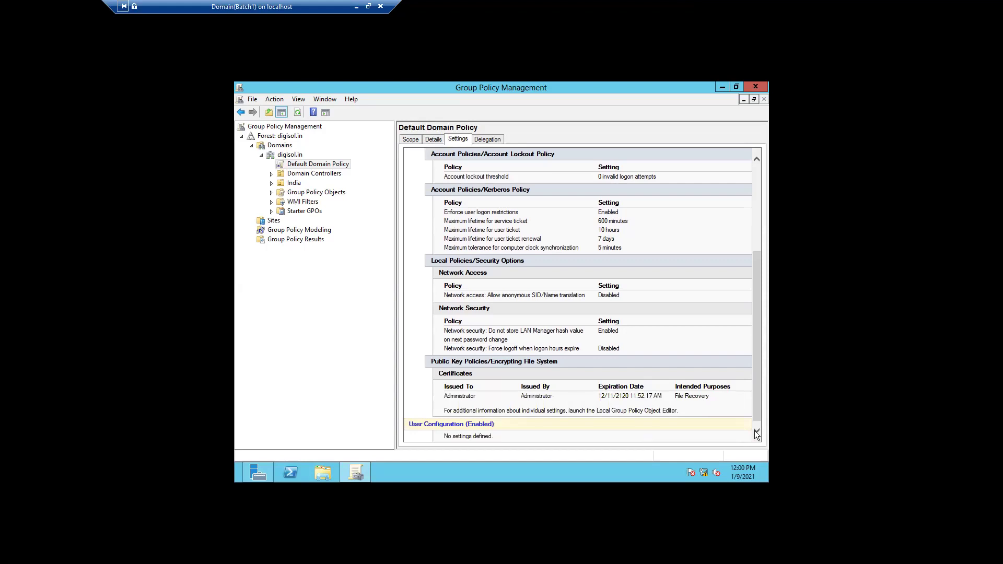
click(757, 431)
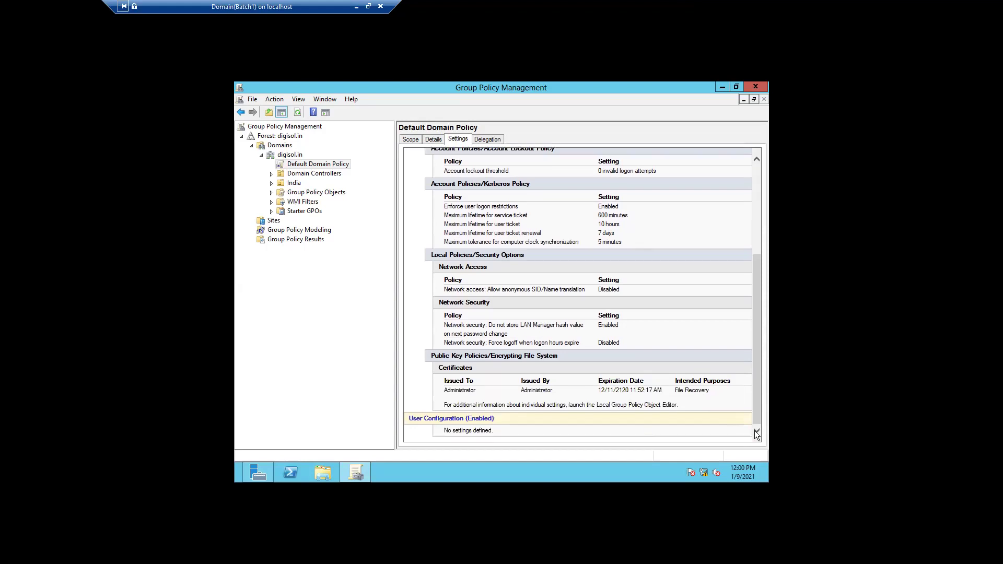